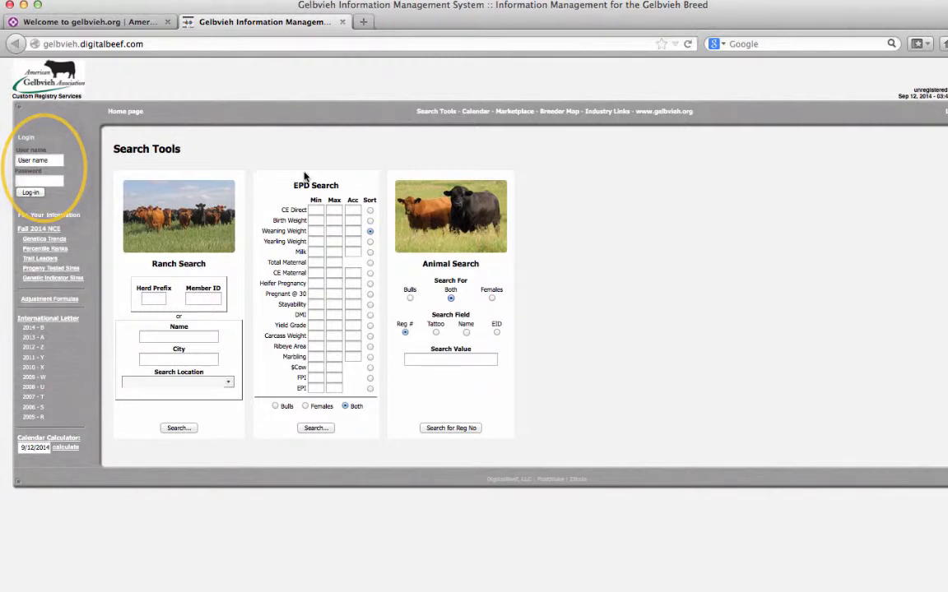
# Enter the member ID as the user name and the account password in the login box.
pyautogui.click(49, 160)
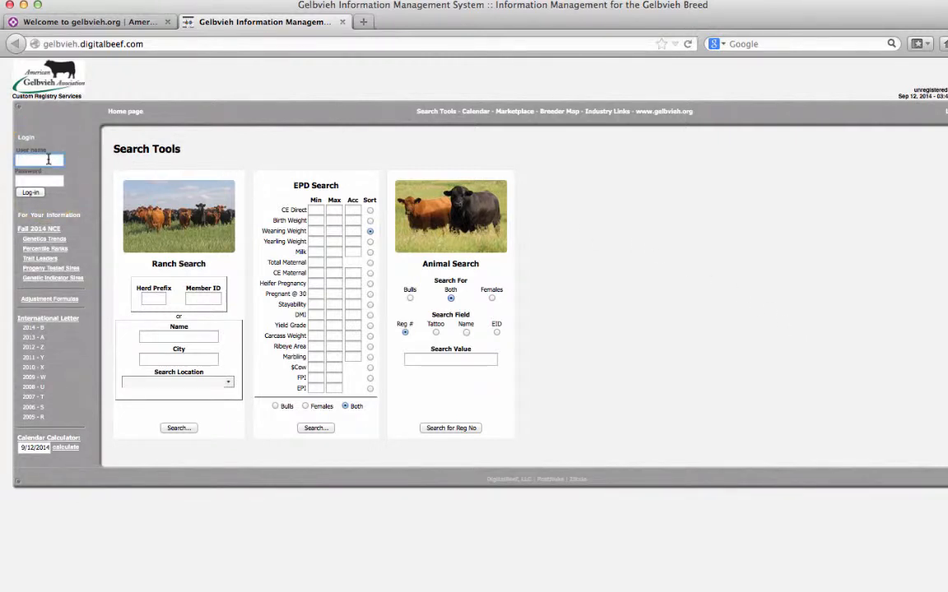
pyautogui.write('148581')
pyautogui.press('Tab')
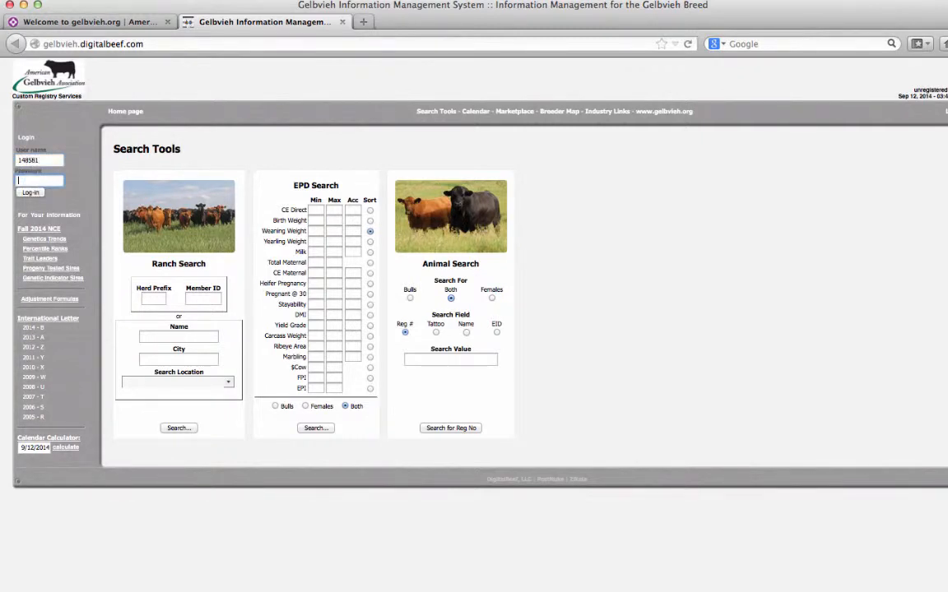
pyautogui.write('•••••••••')
# Log in and display the herd's Quick Sire List showing three sires.
pyautogui.click(38, 196)
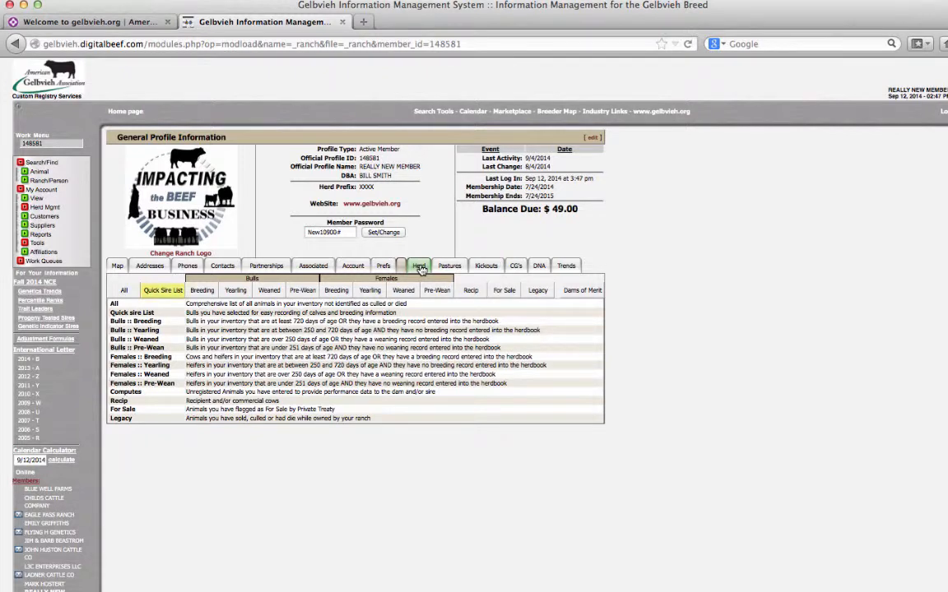
pyautogui.click(167, 293)
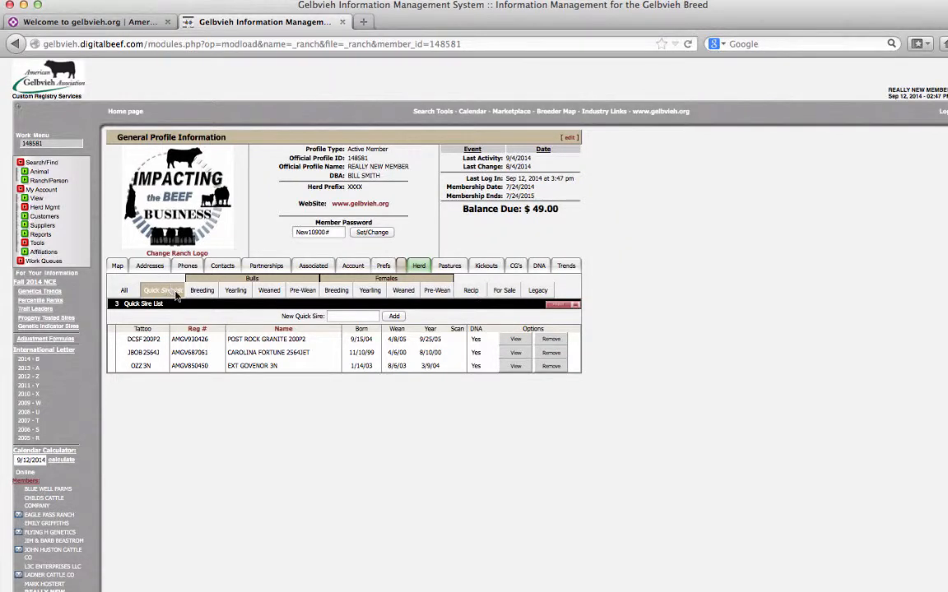
# Add sire AMGV621246 (VVFG FLYING H EXCLUSIVE) to the Quick Sire List by registration number 621246.
pyautogui.click(350, 316)
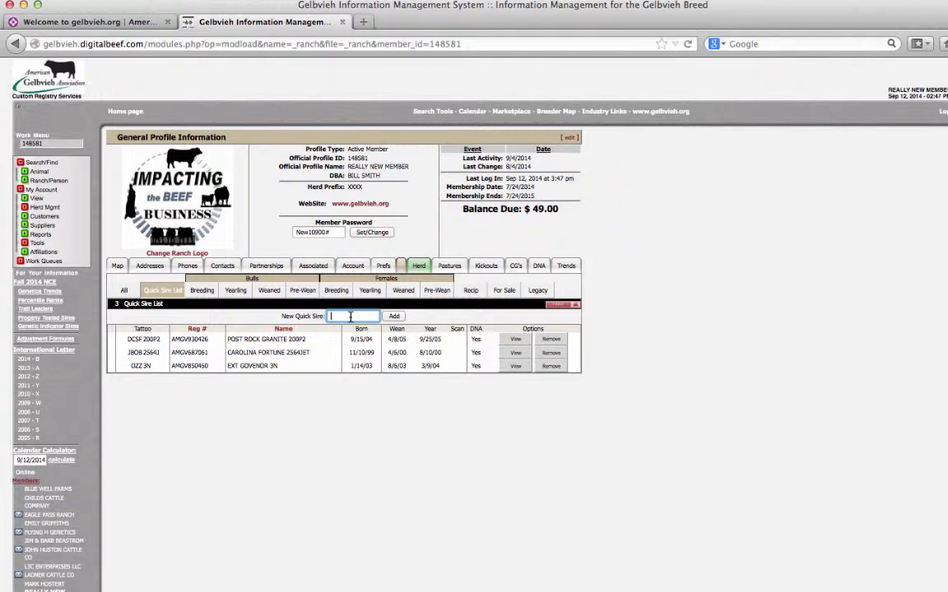
pyautogui.write('621246')
pyautogui.click(395, 318)
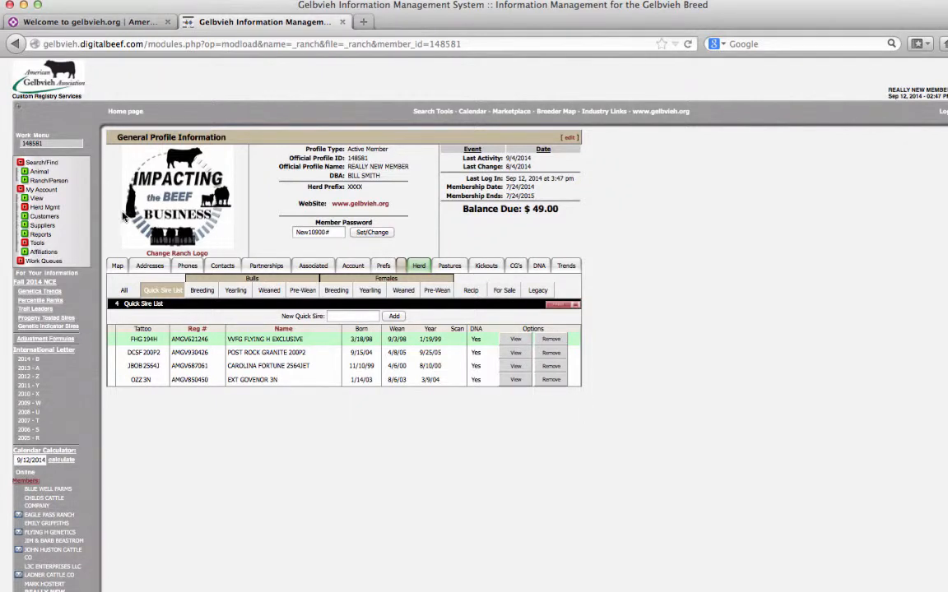
# Start a Herd Mgmt > Recording > Calves work order for 2 animals and continue to the birth grid.
pyautogui.click(49, 208)
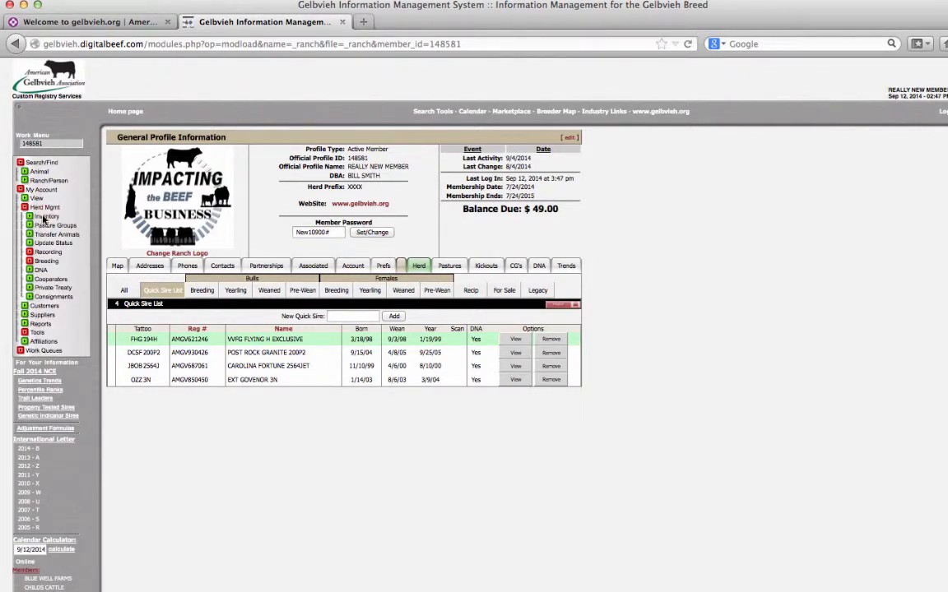
pyautogui.click(43, 252)
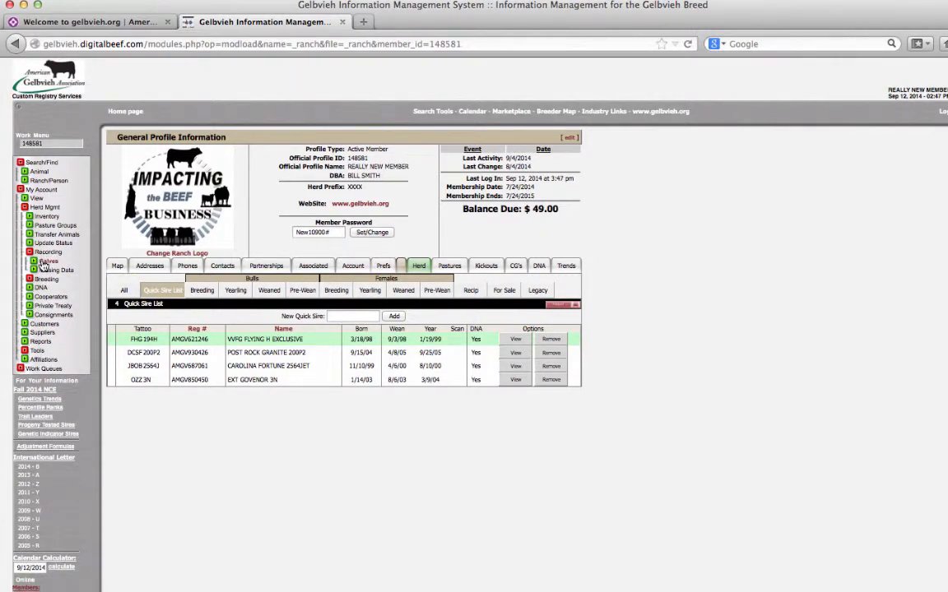
pyautogui.click(43, 263)
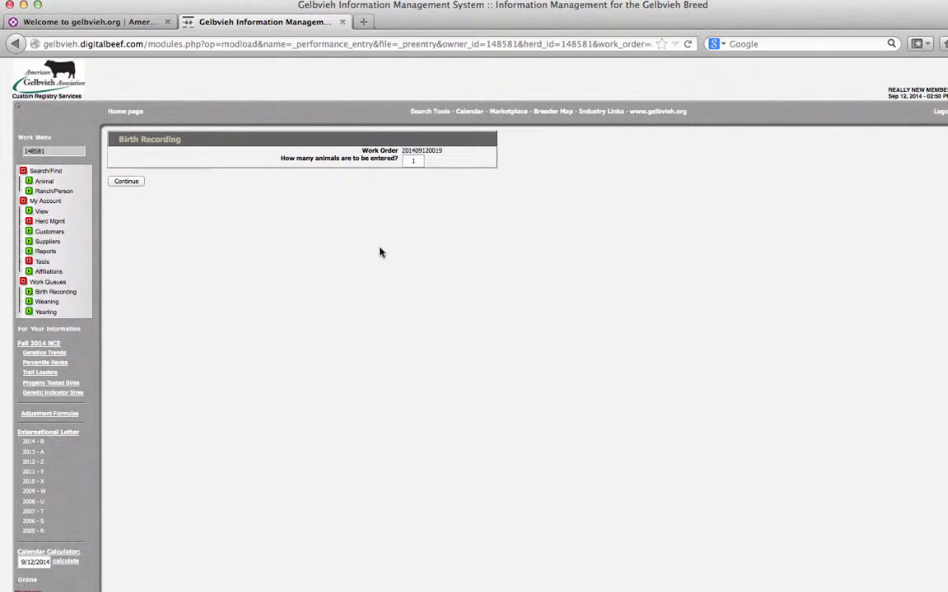
pyautogui.doubleClick(414, 160)
pyautogui.write('2')
pyautogui.click(134, 182)
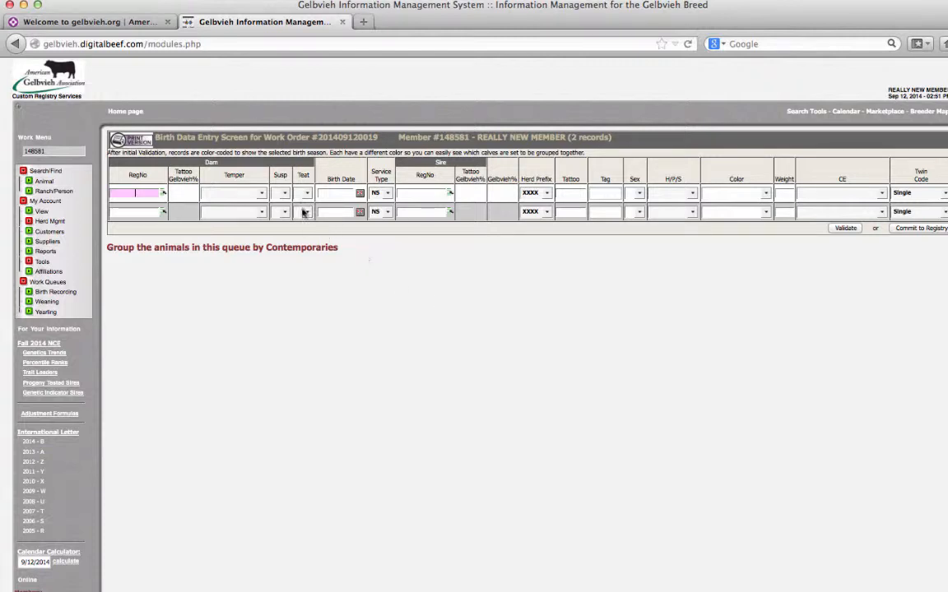
# Assign dam AMGV1068922 (tattoo RCMP 806U) to both calf rows from the breeding-female lookup.
pyautogui.click(237, 176)
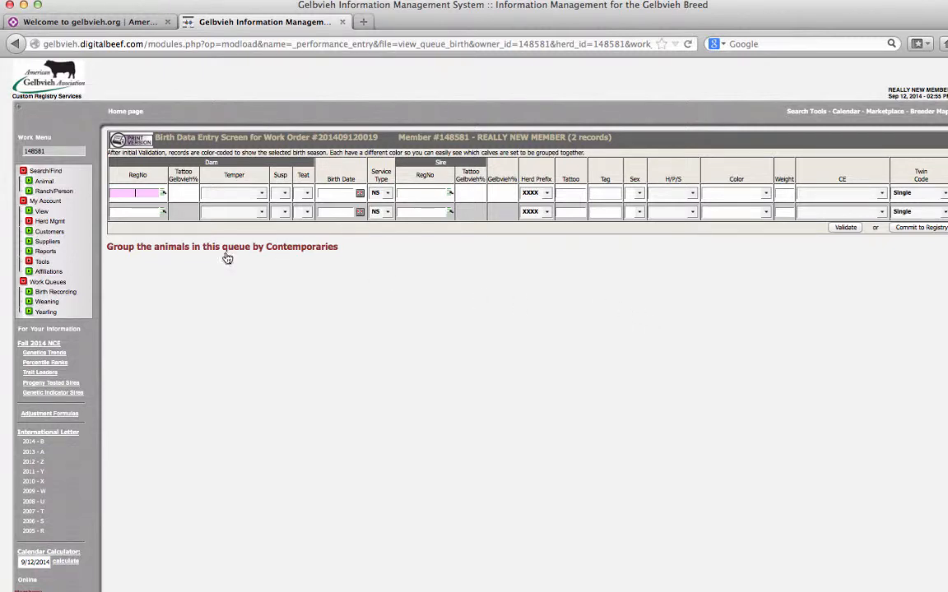
pyautogui.click(163, 211)
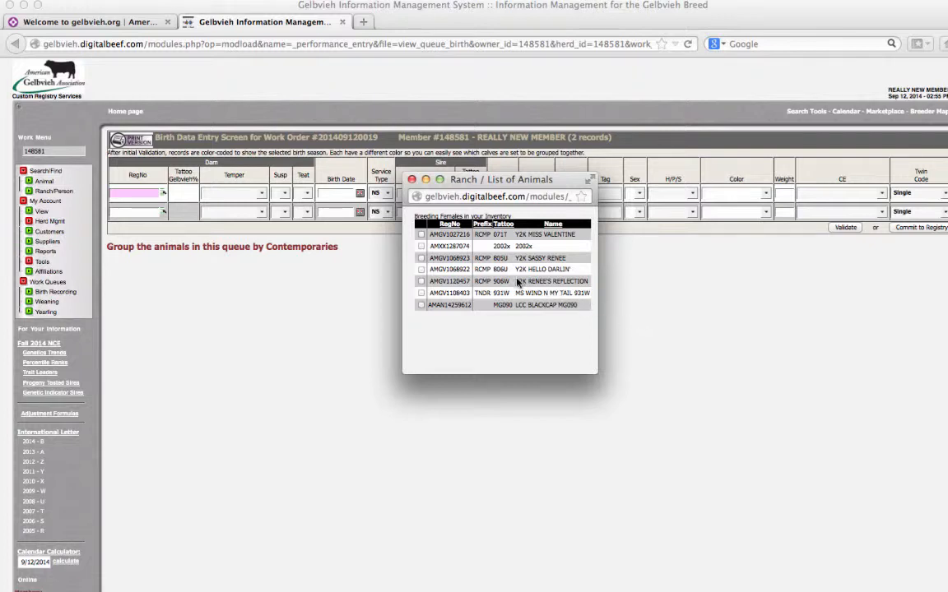
pyautogui.click(423, 271)
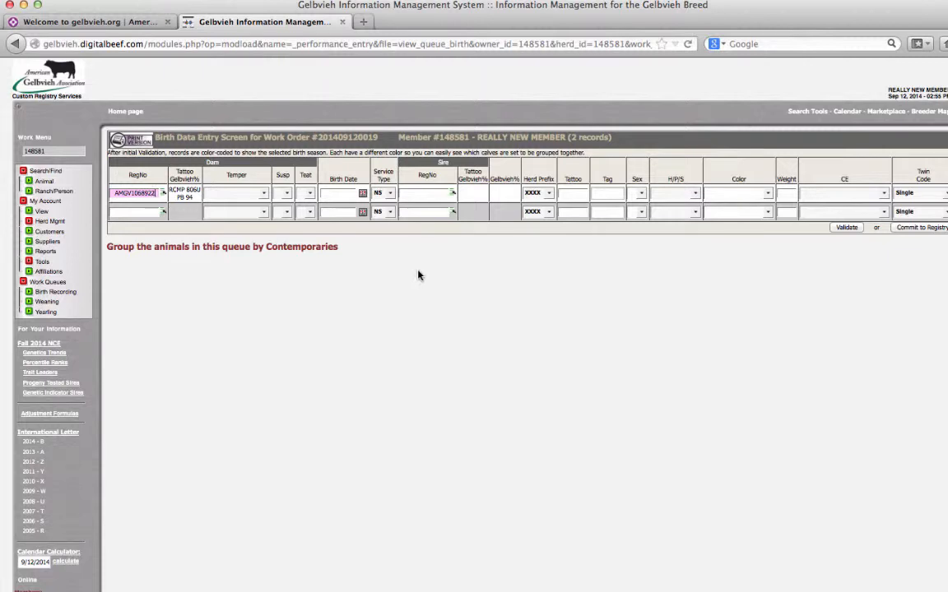
pyautogui.click(164, 212)
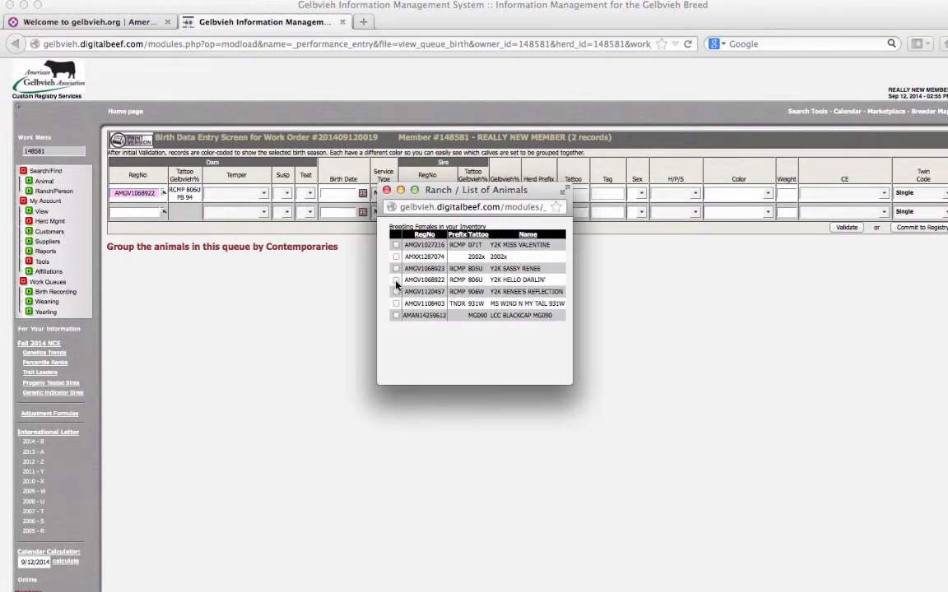
pyautogui.click(356, 252)
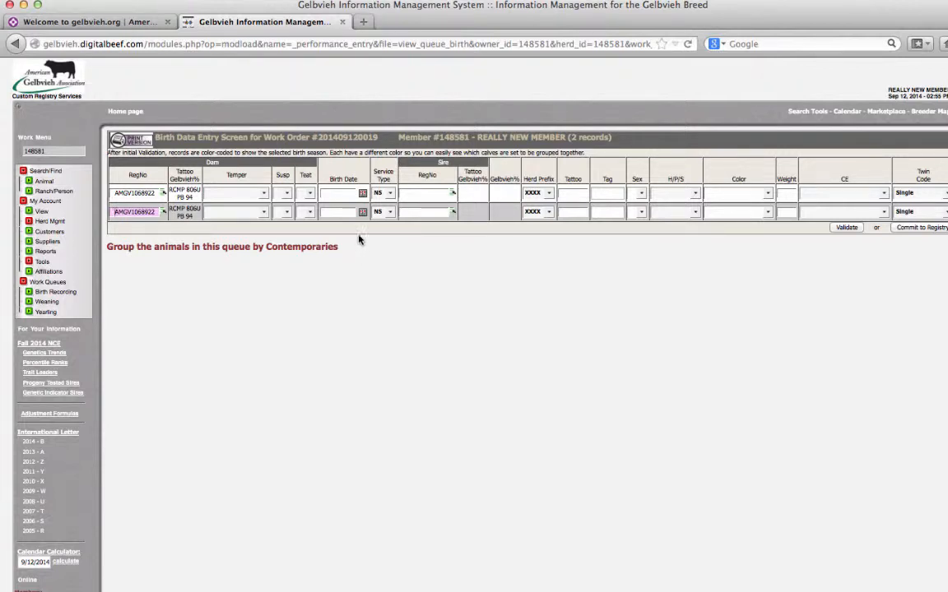
pyautogui.click(362, 194)
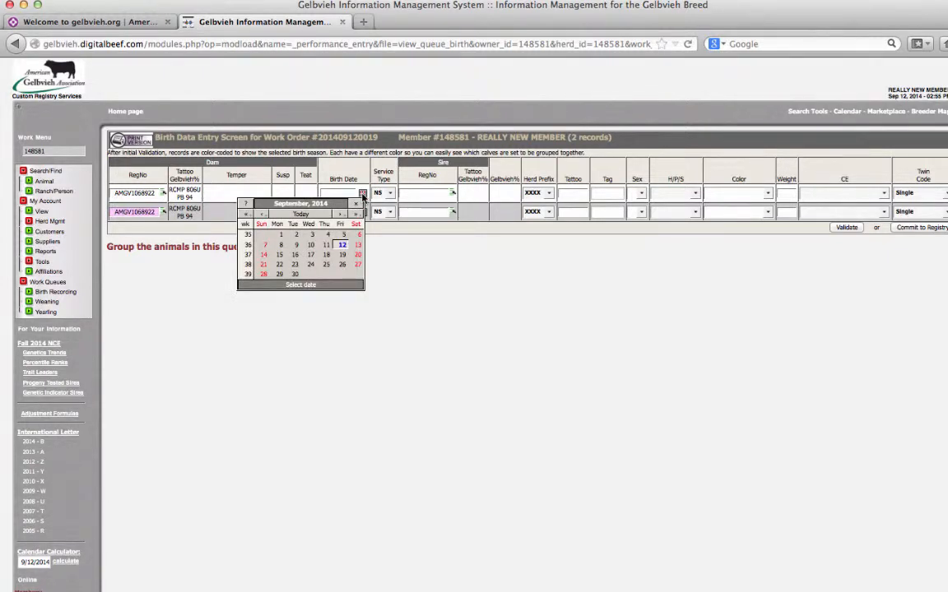
# Give the first calf birth date 09/01/2014 and service type ET.
pyautogui.click(263, 215)
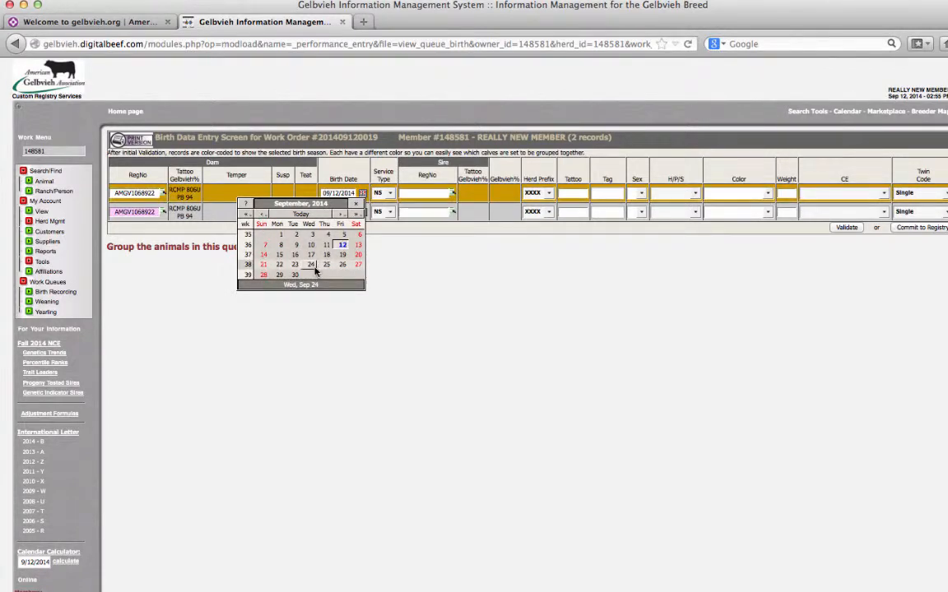
pyautogui.click(280, 235)
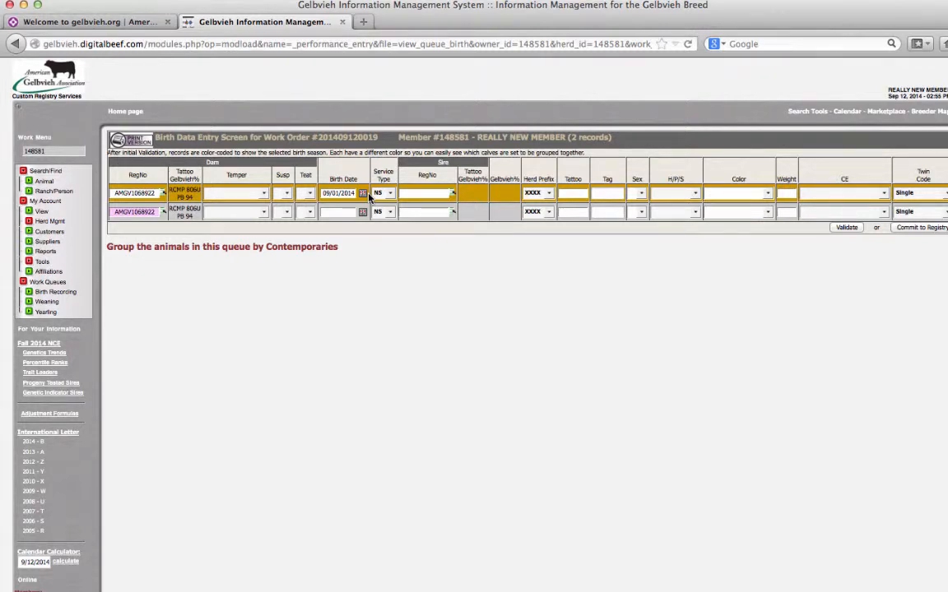
pyautogui.click(389, 190)
pyautogui.click(391, 193)
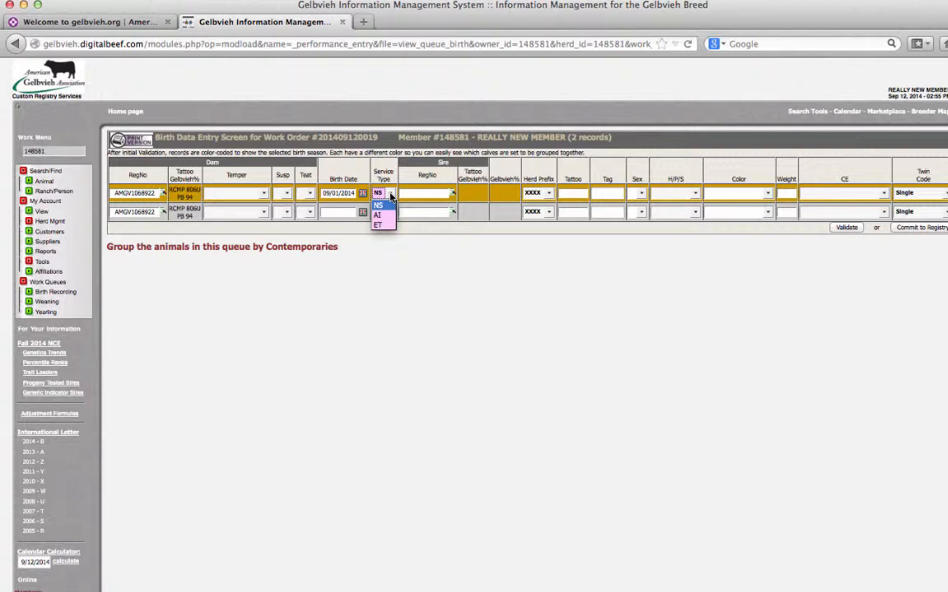
pyautogui.click(383, 225)
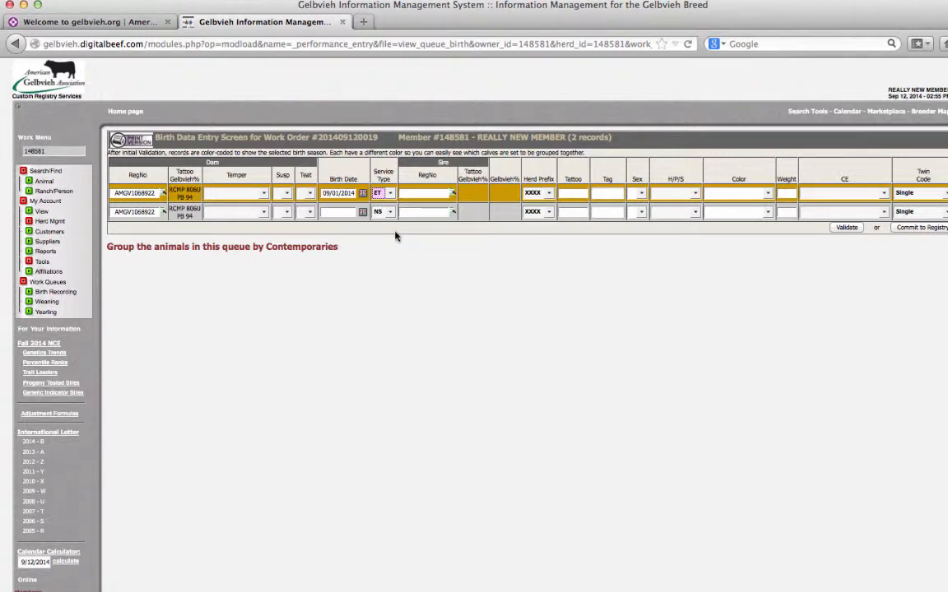
pyautogui.click(452, 194)
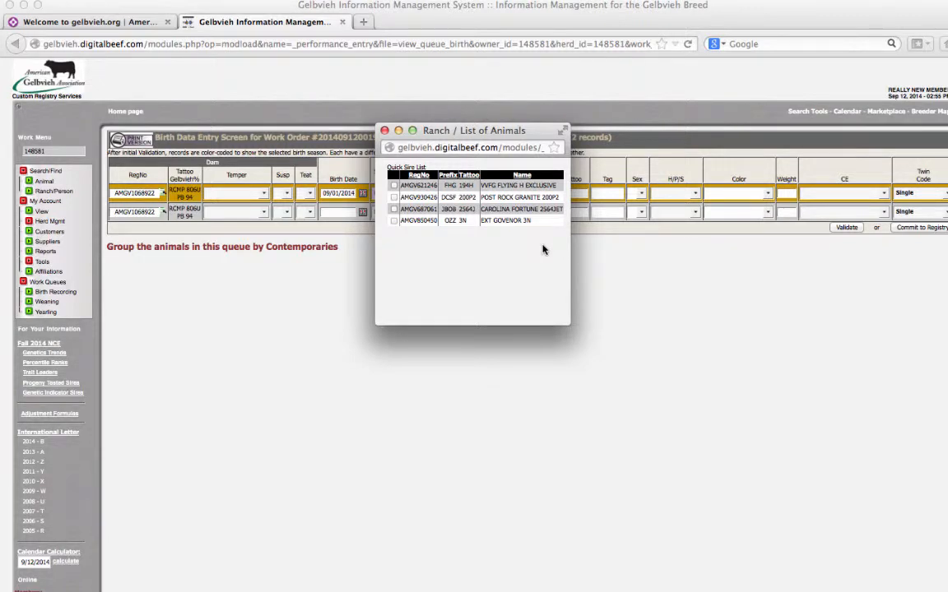
# Choose sire AMGV930426 (tattoo DCSF 200P2) for the first calf, keeping herd prefix XXXX.
pyautogui.click(394, 198)
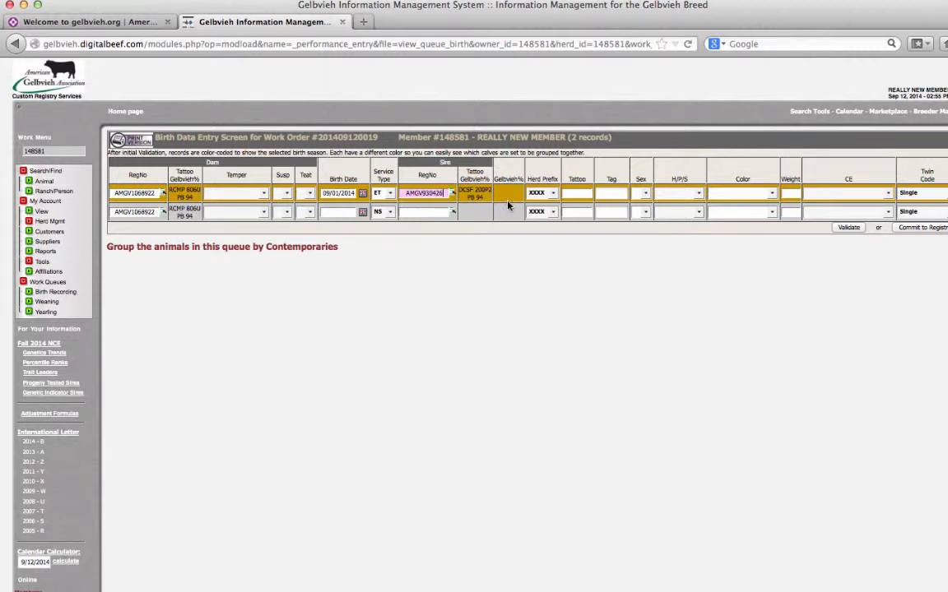
pyautogui.click(553, 195)
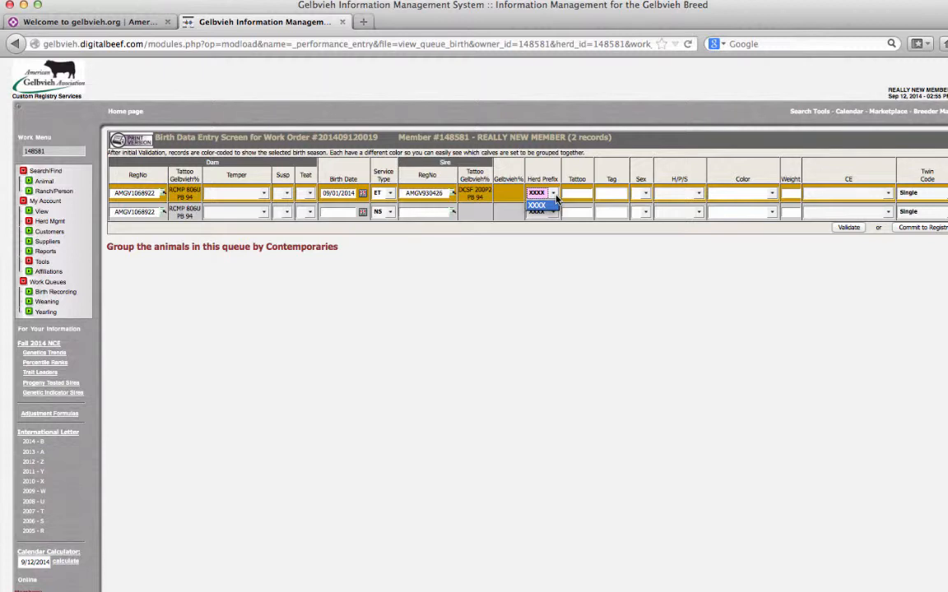
pyautogui.click(592, 269)
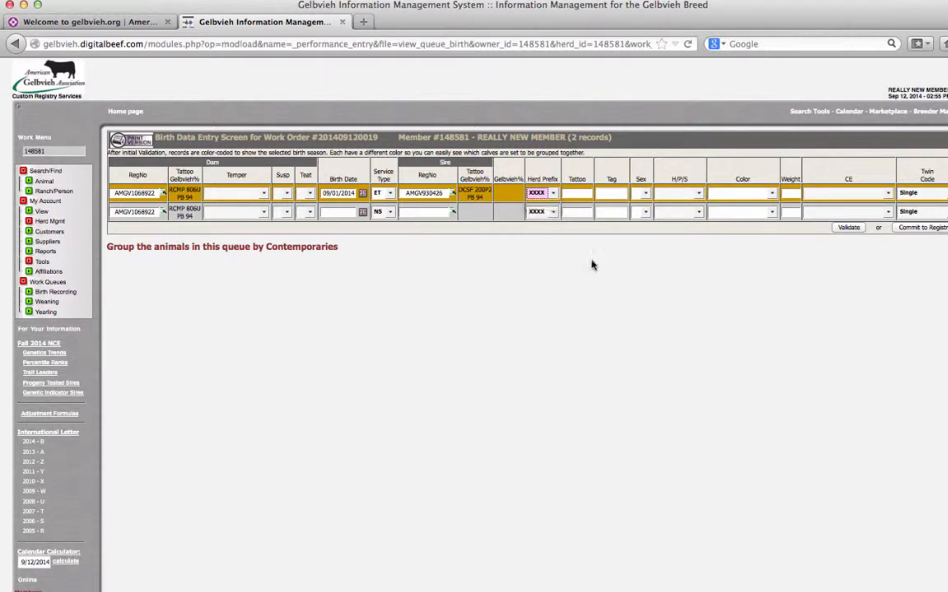
# Enter tattoo 1218 for the first calf and mark it sex C, Polled, Black.
pyautogui.click(584, 194)
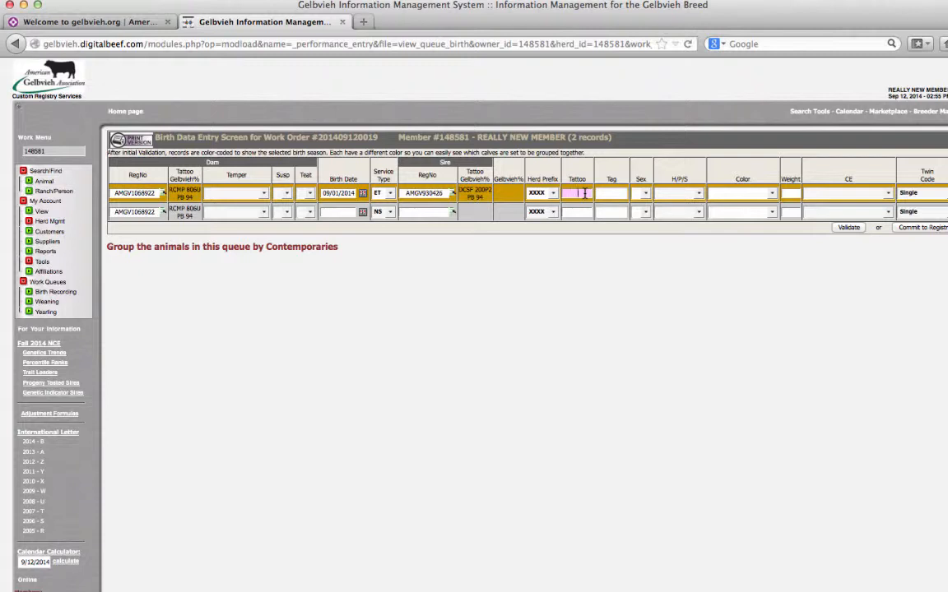
pyautogui.write('1218')
pyautogui.click(645, 195)
pyautogui.click(698, 194)
pyautogui.click(683, 207)
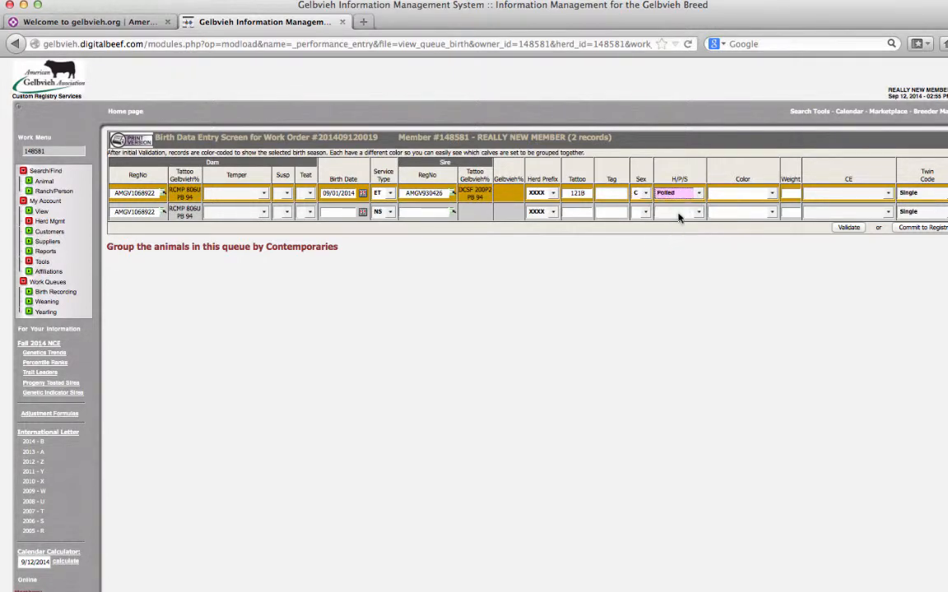
pyautogui.click(771, 194)
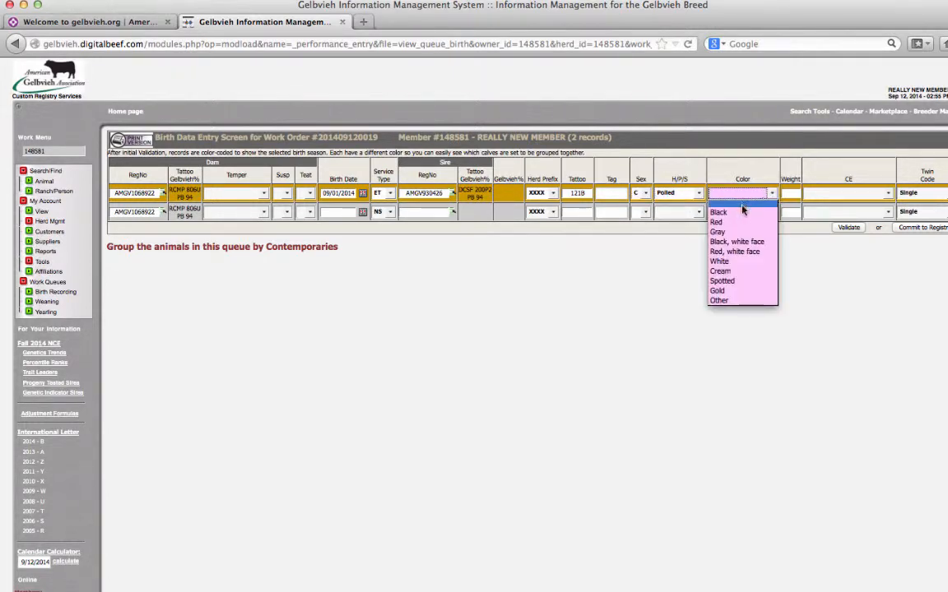
pyautogui.click(740, 213)
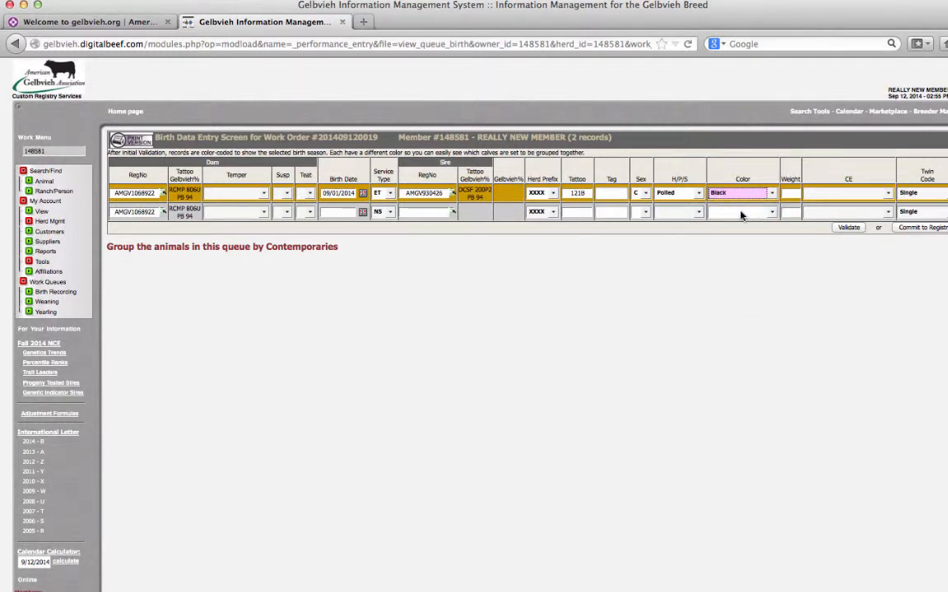
# Record birth weight 85 and calving ease Unassisted/Unobserved for the first calf.
pyautogui.click(790, 194)
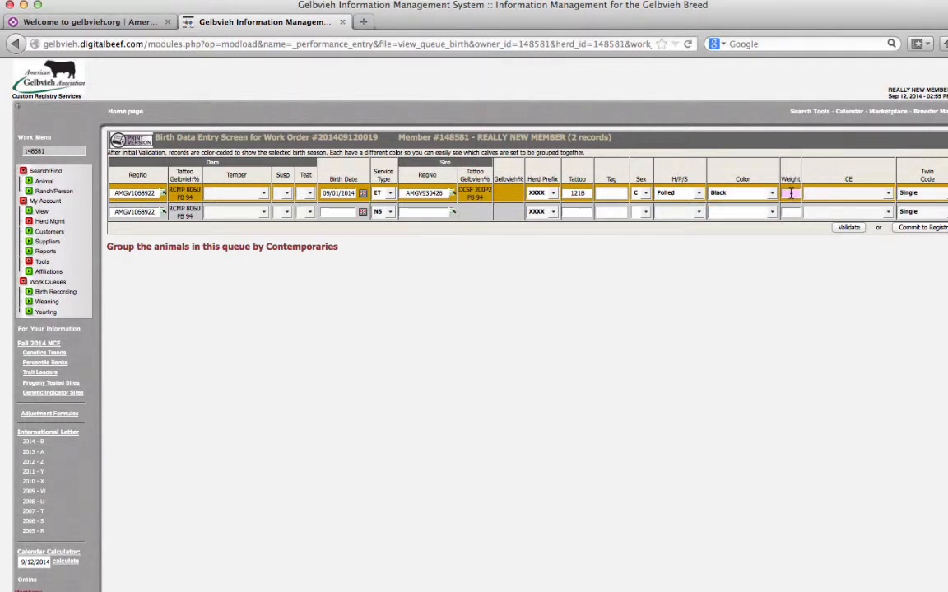
pyautogui.write('85')
pyautogui.click(888, 194)
pyautogui.click(864, 210)
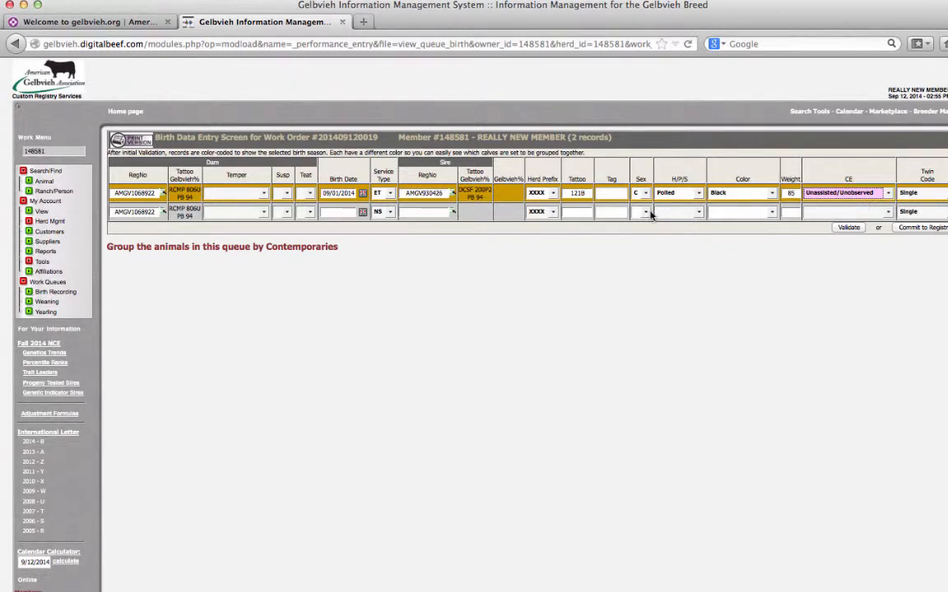
# Name the first calf 'MS Honey ET', keeping disposal code 0 - Active.
pyautogui.hscroll(6, 448, 534)
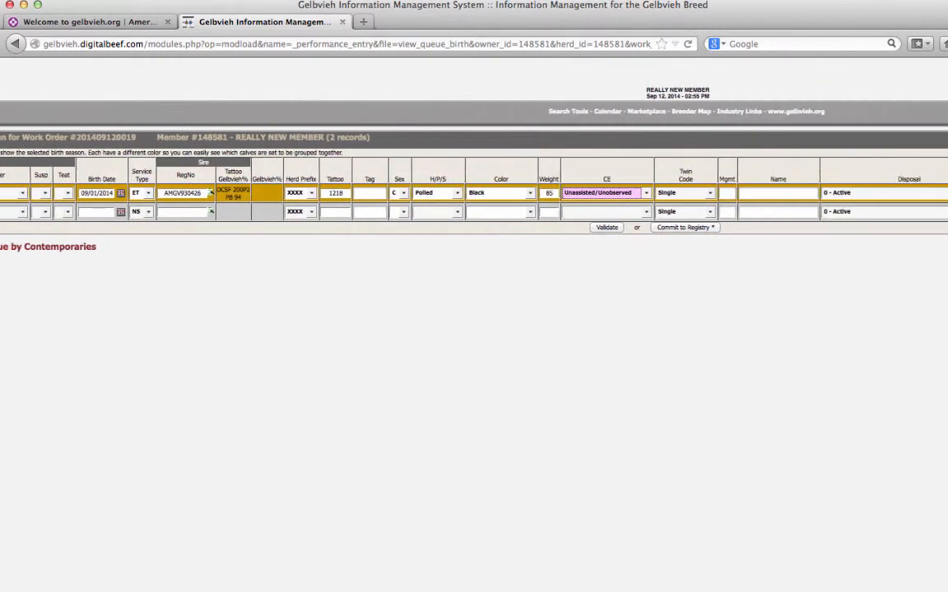
pyautogui.hscroll(12, 474, 370)
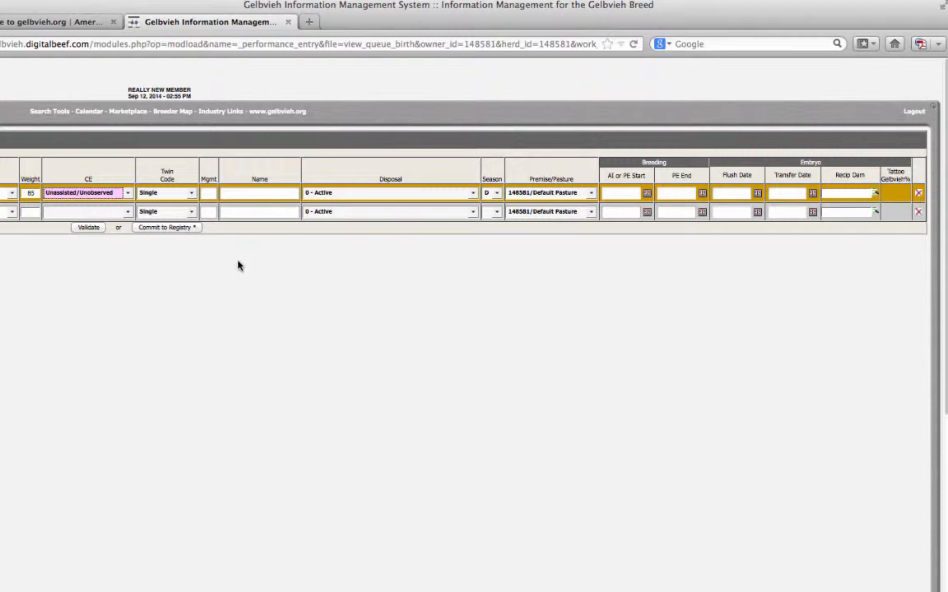
pyautogui.click(255, 193)
pyautogui.write('MS ')
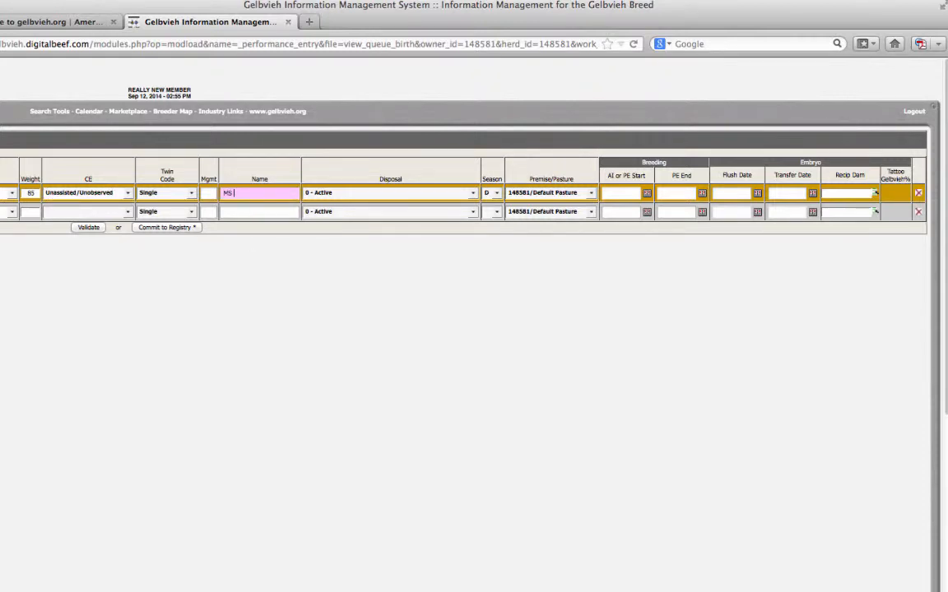
pyautogui.write('Honey ET')
pyautogui.click(473, 195)
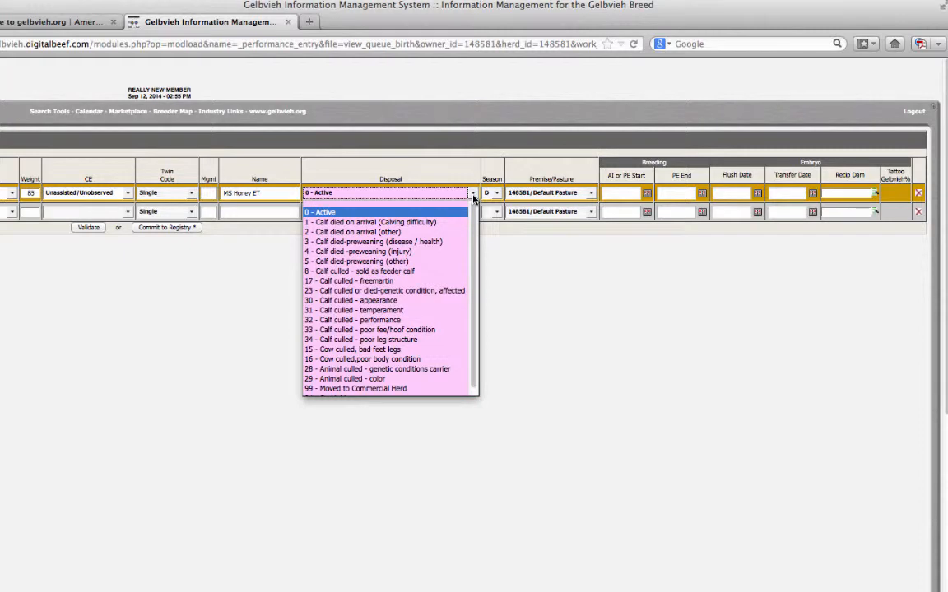
pyautogui.click(473, 197)
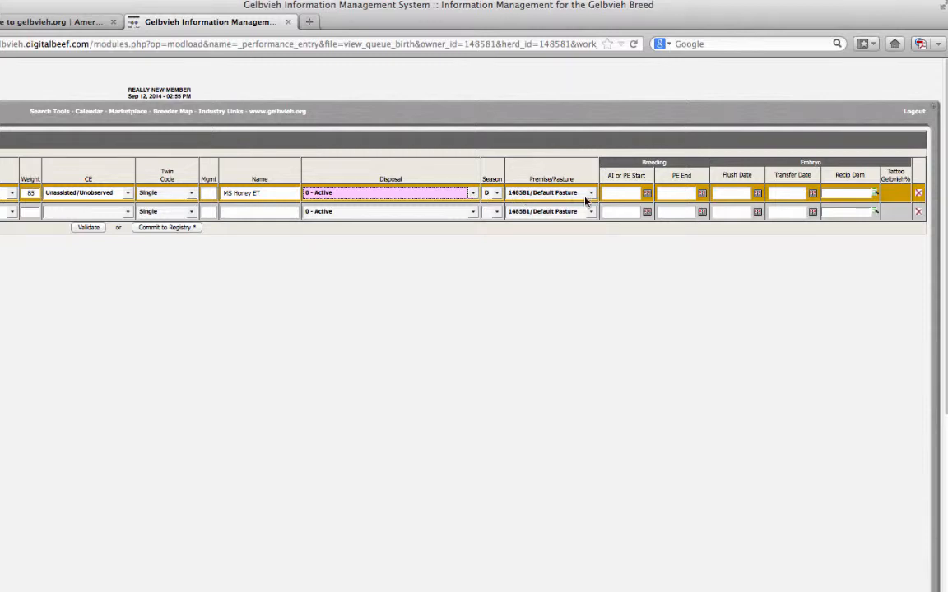
# Set the first calf's flush date to 11/27/2013 using the calendar.
pyautogui.click(758, 194)
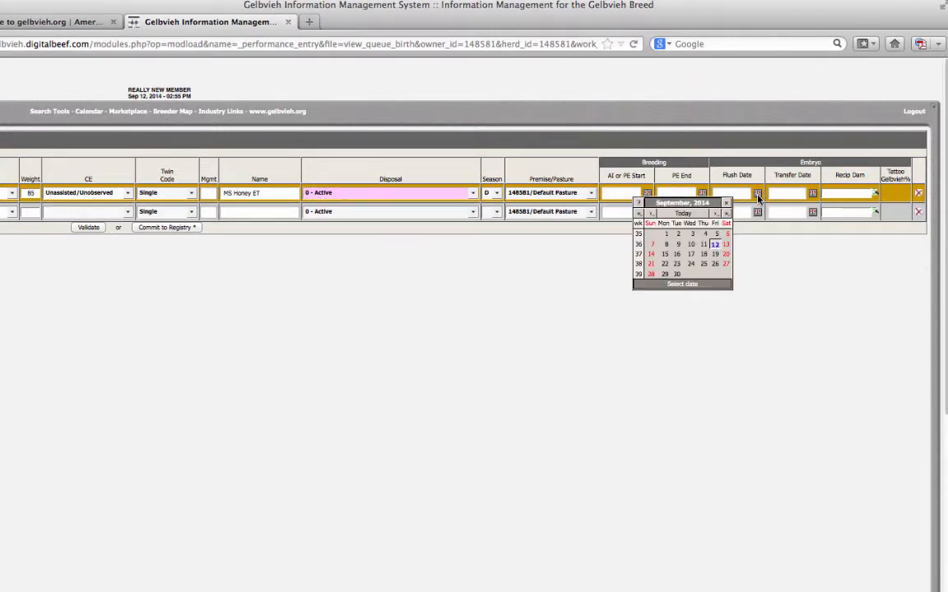
pyautogui.click(653, 214)
pyautogui.click(653, 214)
pyautogui.click(653, 215)
pyautogui.click(654, 215)
pyautogui.click(653, 214)
pyautogui.click(654, 214)
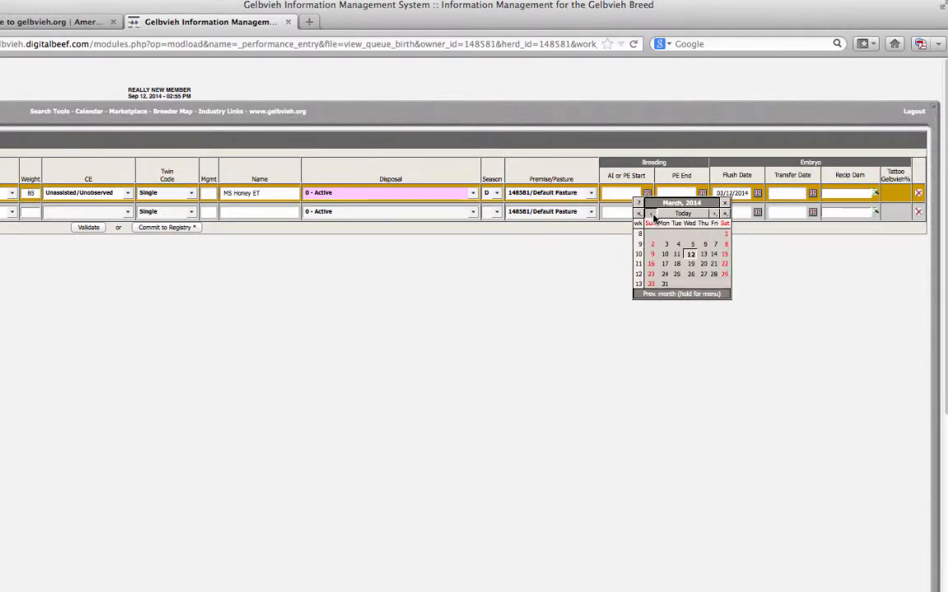
pyautogui.click(654, 214)
pyautogui.click(653, 214)
pyautogui.click(653, 214)
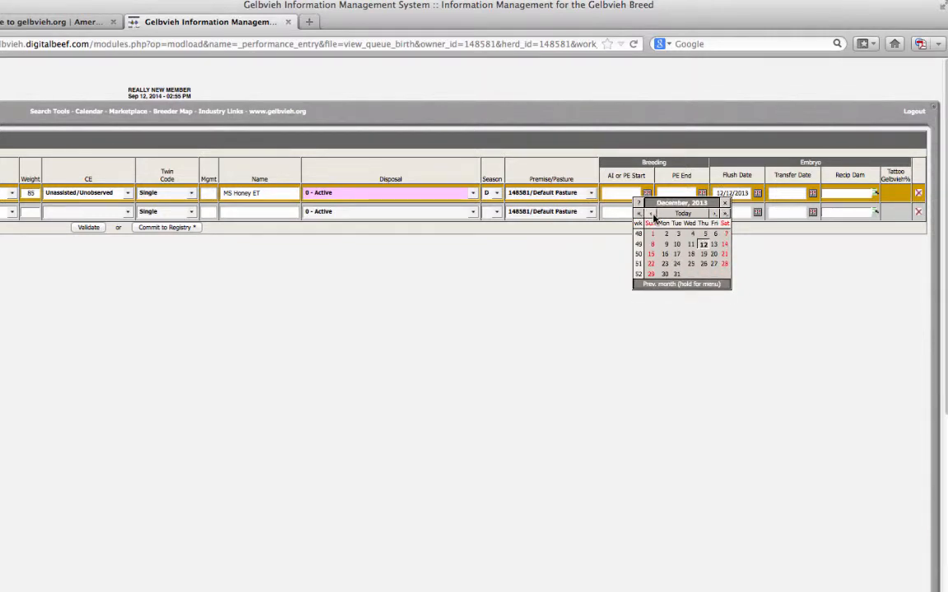
pyautogui.click(653, 214)
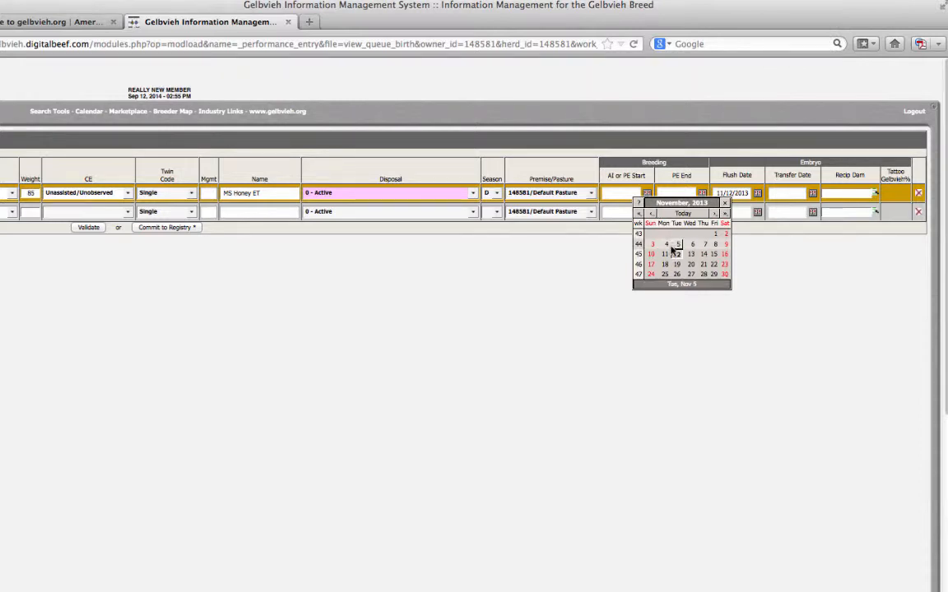
pyautogui.click(691, 274)
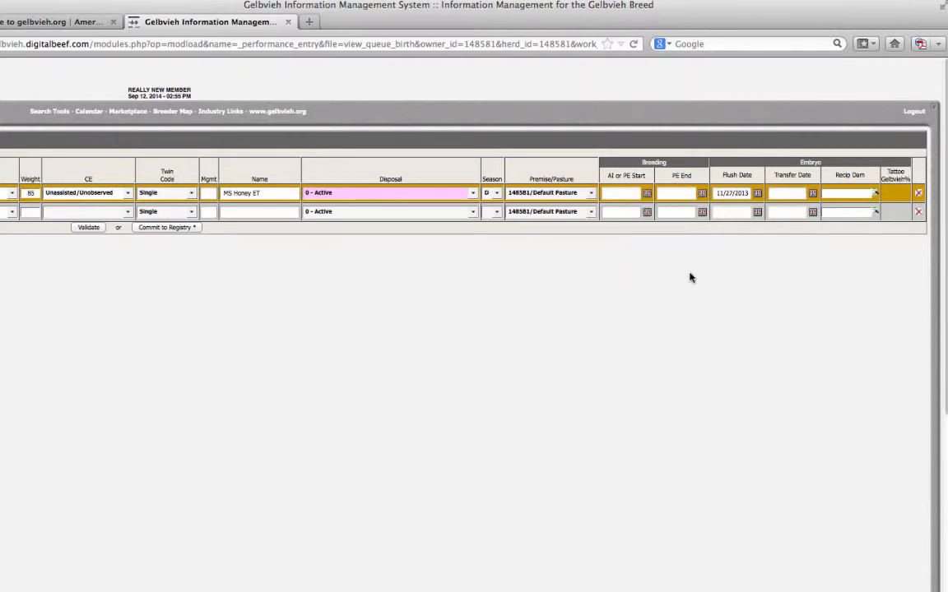
# Set the embryo transfer date to 12/04/2013 and list breeding females for the recipient dam.
pyautogui.click(812, 192)
pyautogui.click(706, 214)
pyautogui.click(706, 214)
pyautogui.click(706, 213)
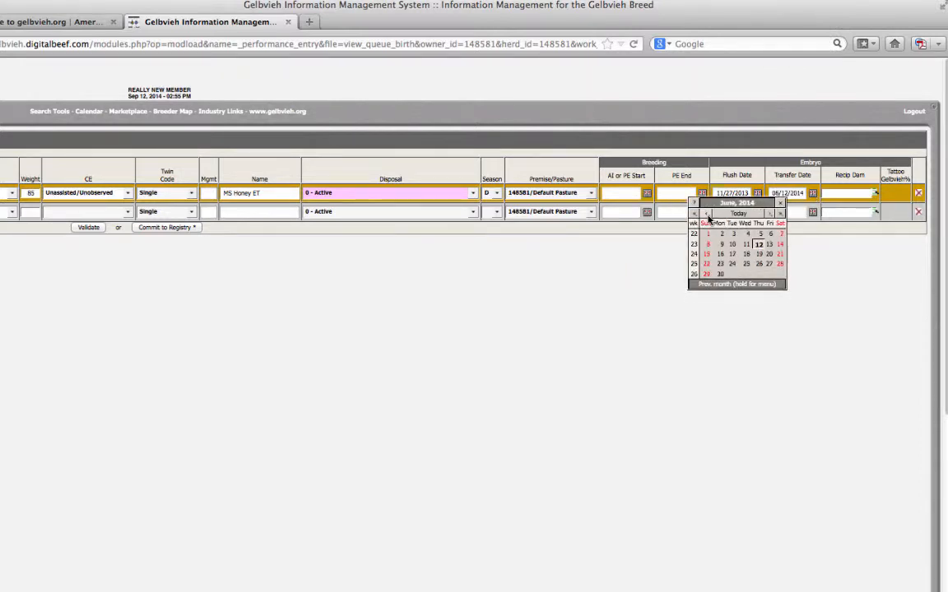
pyautogui.click(706, 213)
pyautogui.click(706, 214)
pyautogui.click(706, 214)
pyautogui.click(705, 214)
pyautogui.click(706, 213)
pyautogui.click(706, 213)
pyautogui.click(706, 214)
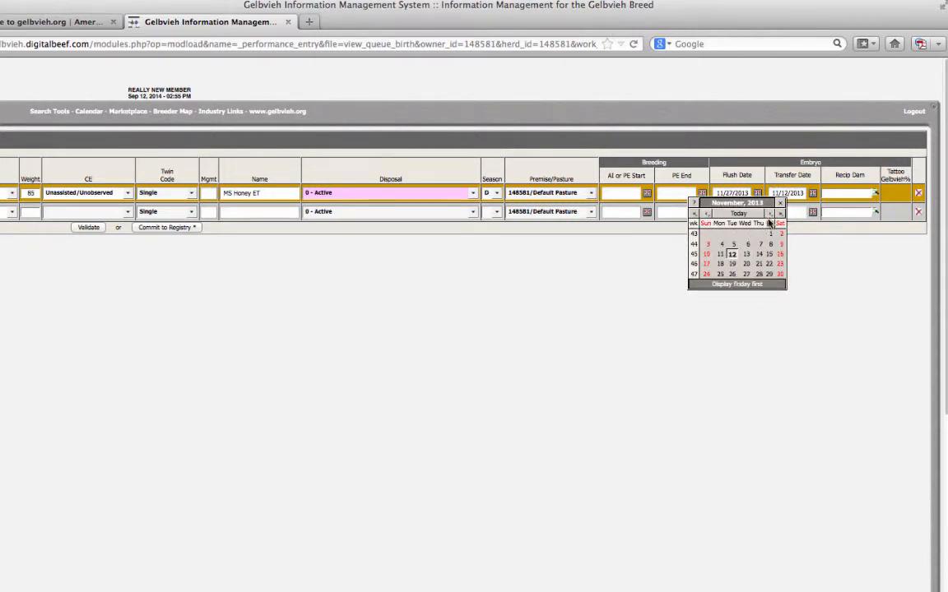
pyautogui.click(769, 214)
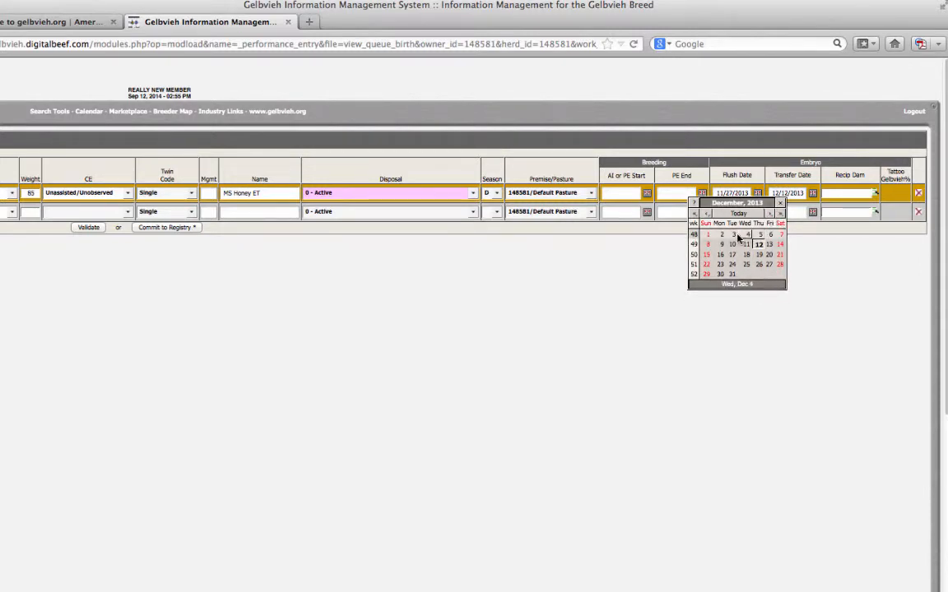
pyautogui.click(745, 234)
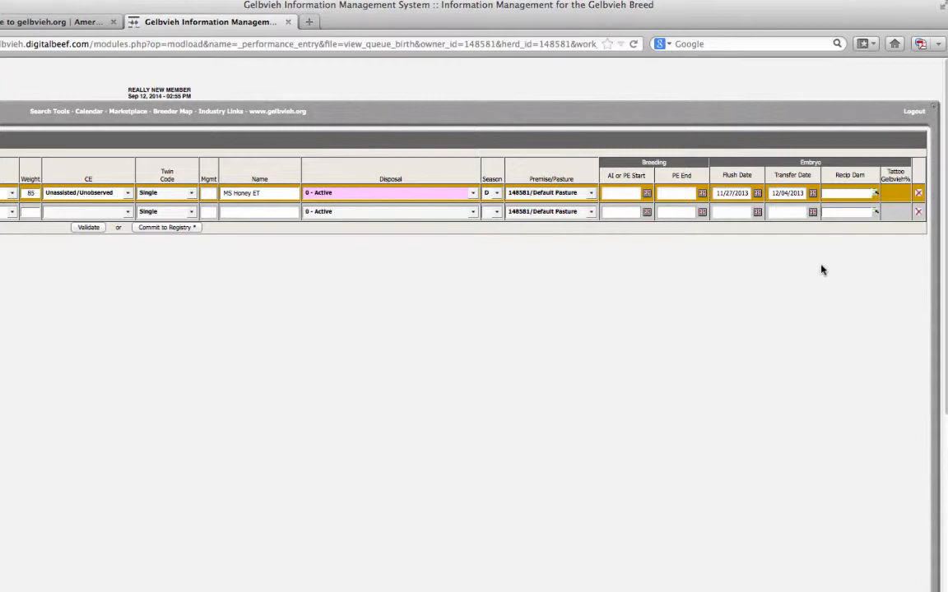
pyautogui.click(875, 192)
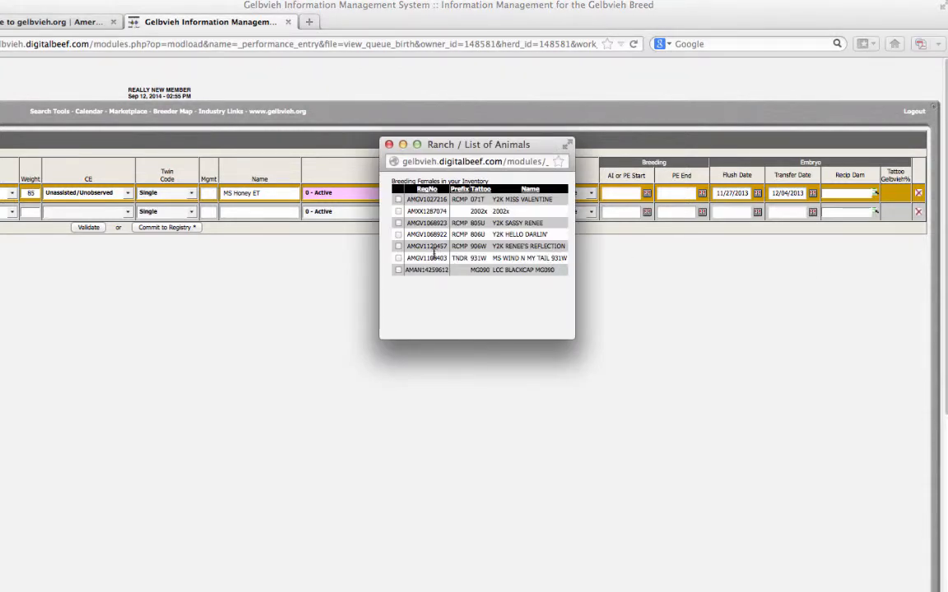
# Choose AMGV1120457 (tattoo RCMP 906W) as the first calf's recipient dam.
pyautogui.click(398, 248)
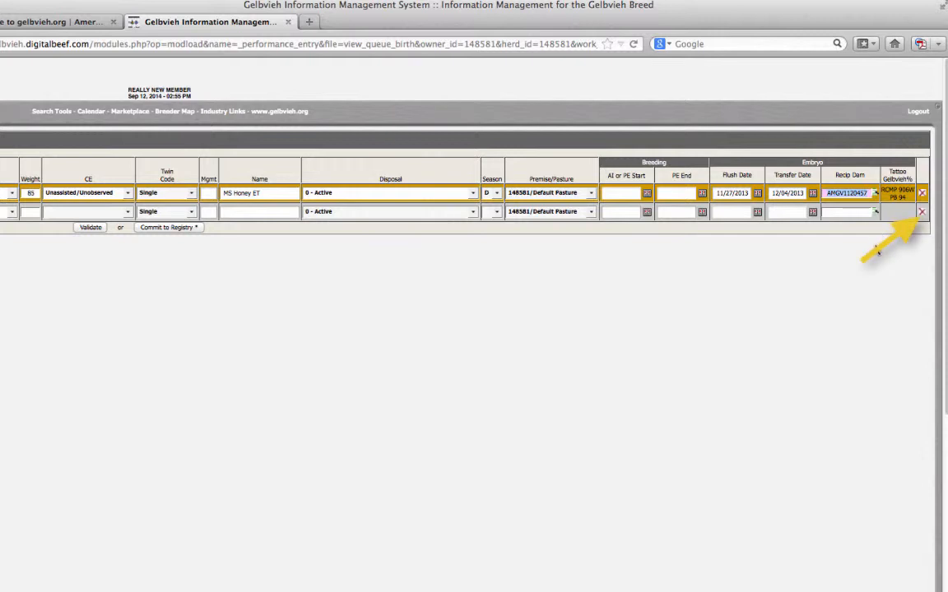
# Delete the empty second calf row and run validation on the remaining record.
pyautogui.click(923, 213)
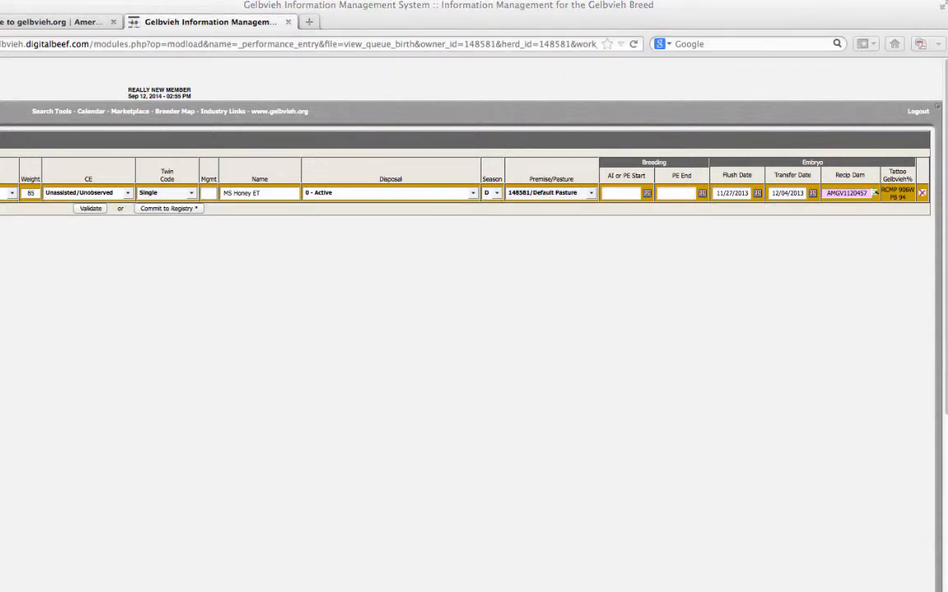
pyautogui.hscroll(-3, 471, 325)
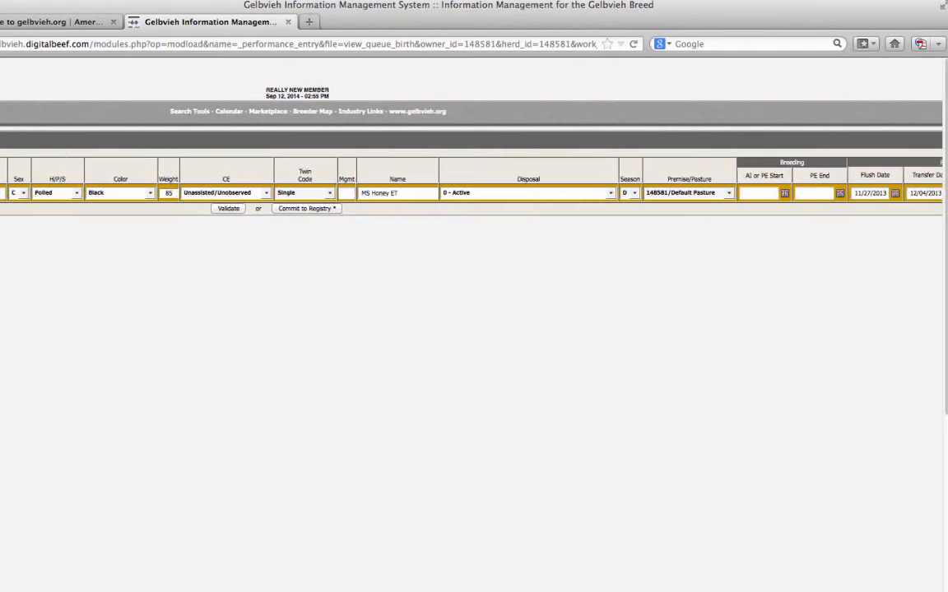
pyautogui.hscroll(-3, 419, 395)
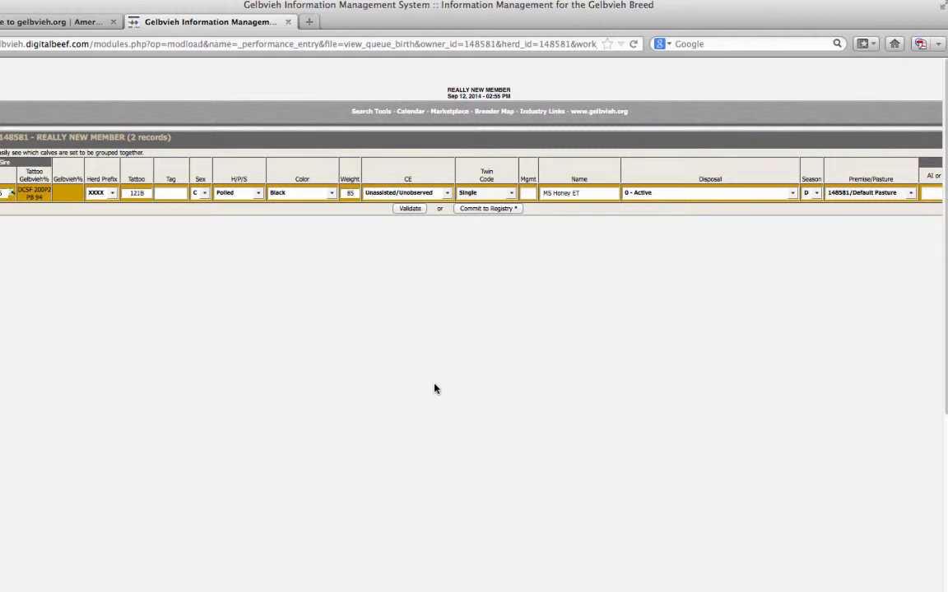
pyautogui.click(422, 210)
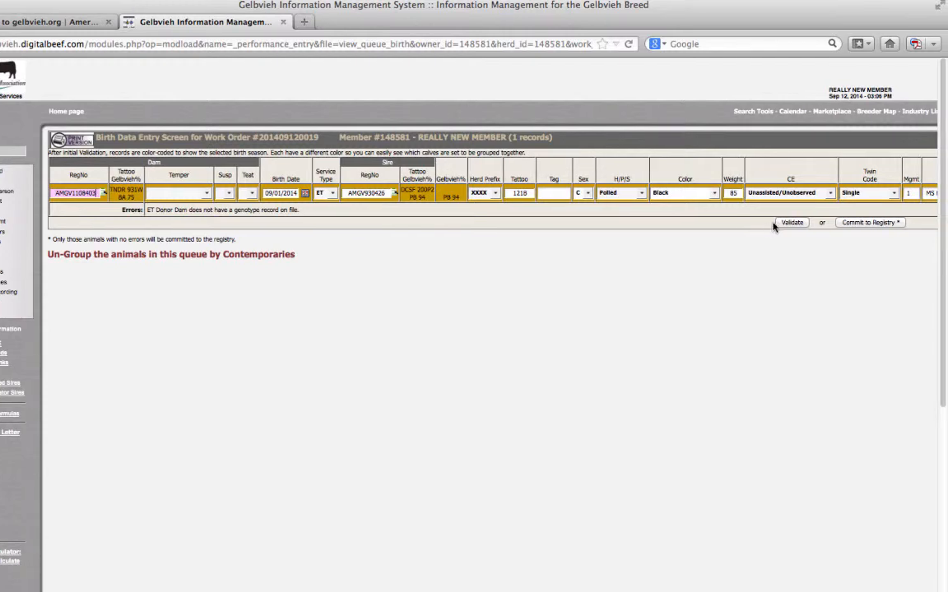
# Re-validate and commit calf MS Honey ET, registered as AMGV1289704.
pyautogui.click(798, 223)
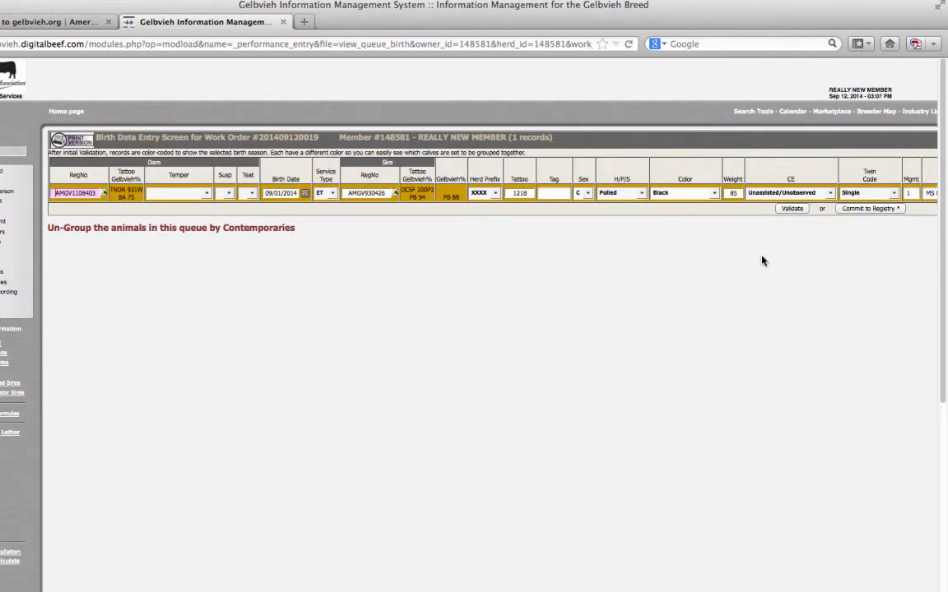
pyautogui.click(869, 211)
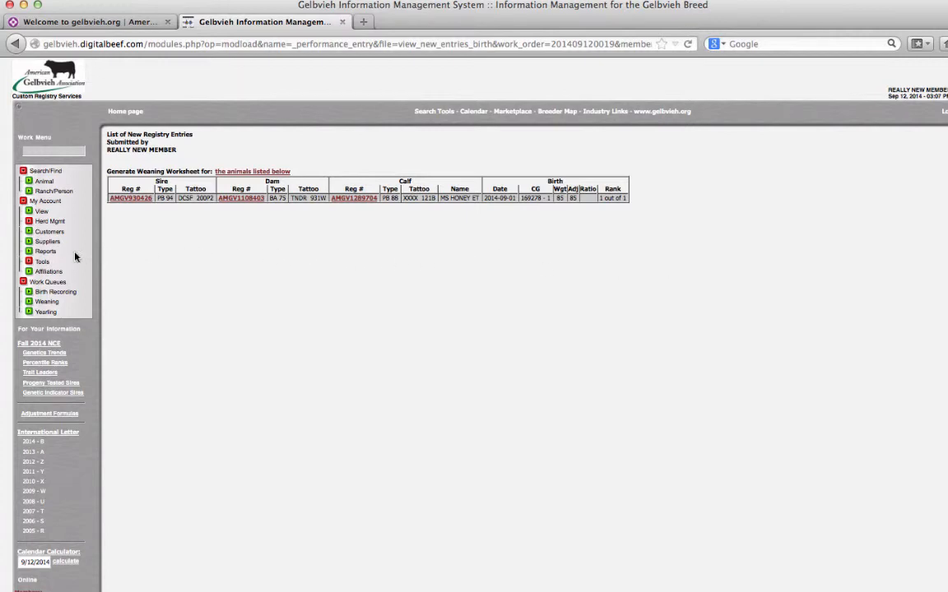
# Open the Birth Summary report for contemporary group 169278-1 as a PDF.
pyautogui.click(51, 257)
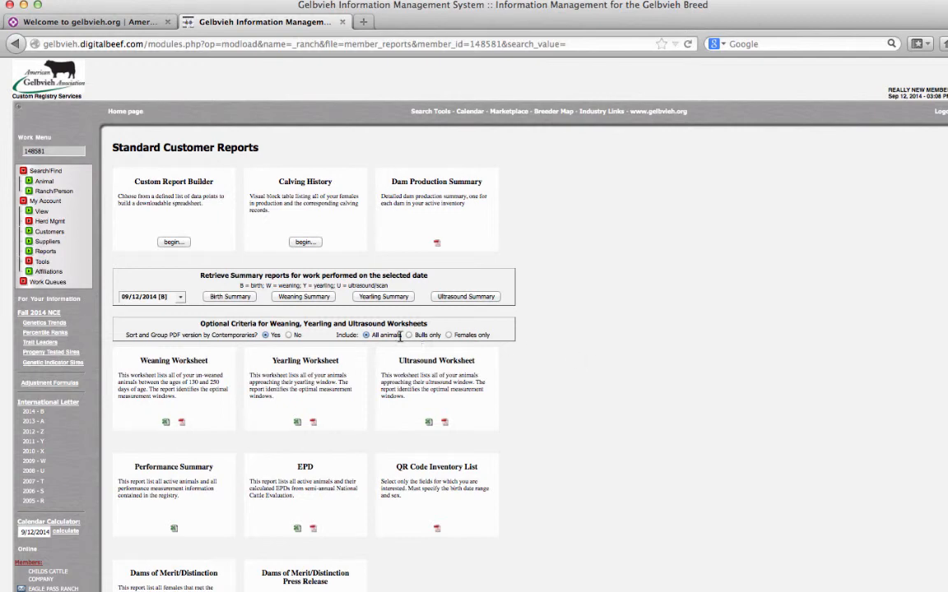
pyautogui.click(230, 297)
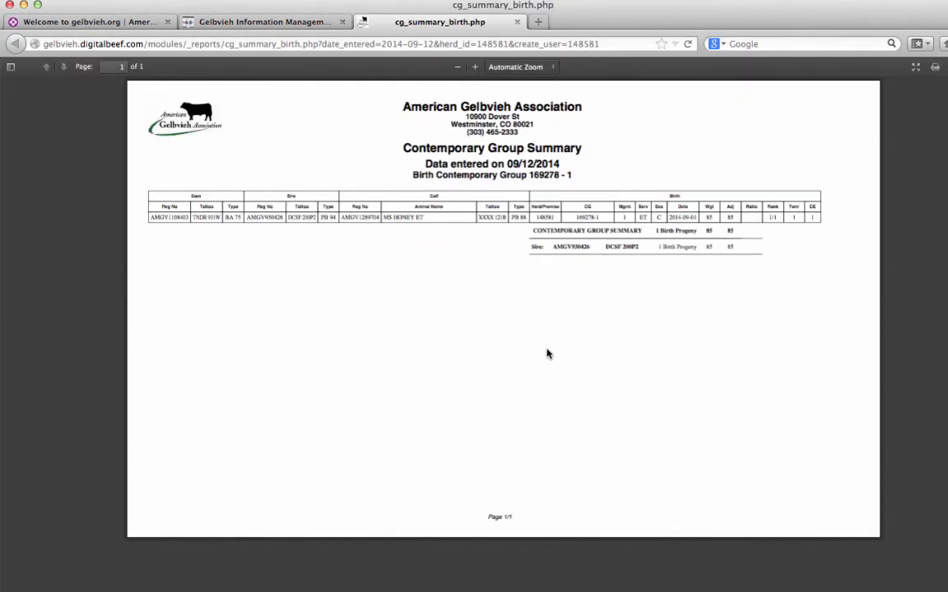